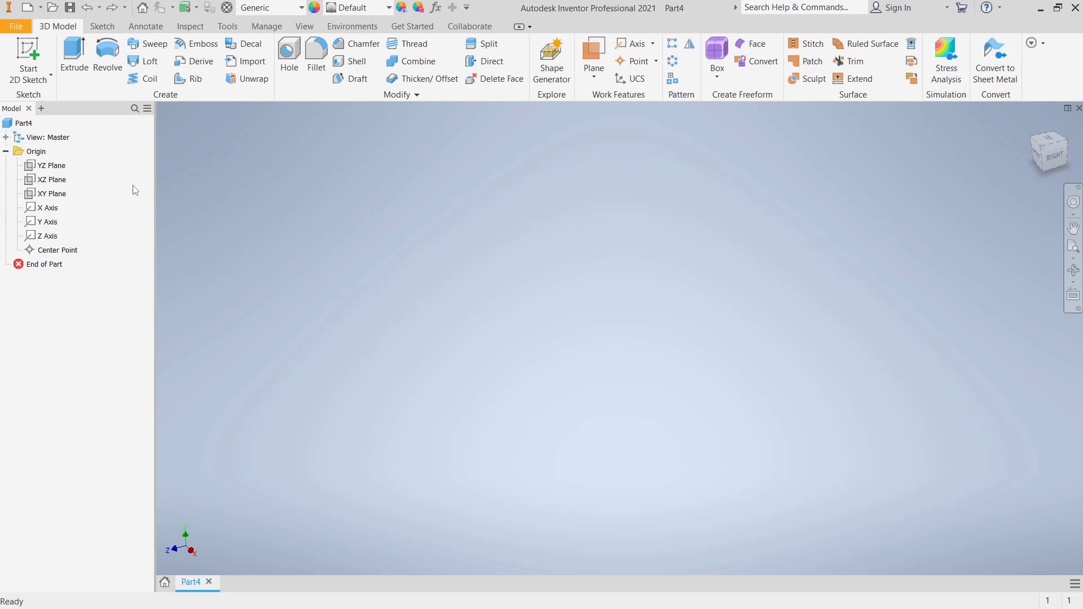
- Draw a four-point curving spline on the XZ plane, beginning at the origin
left_click(27, 52)
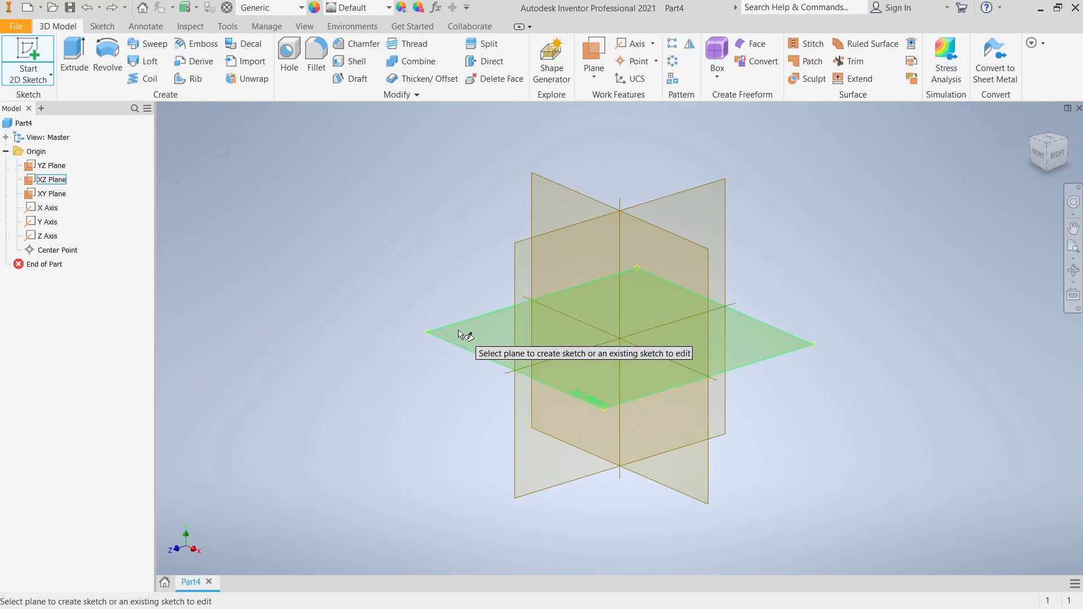
left_click(464, 333)
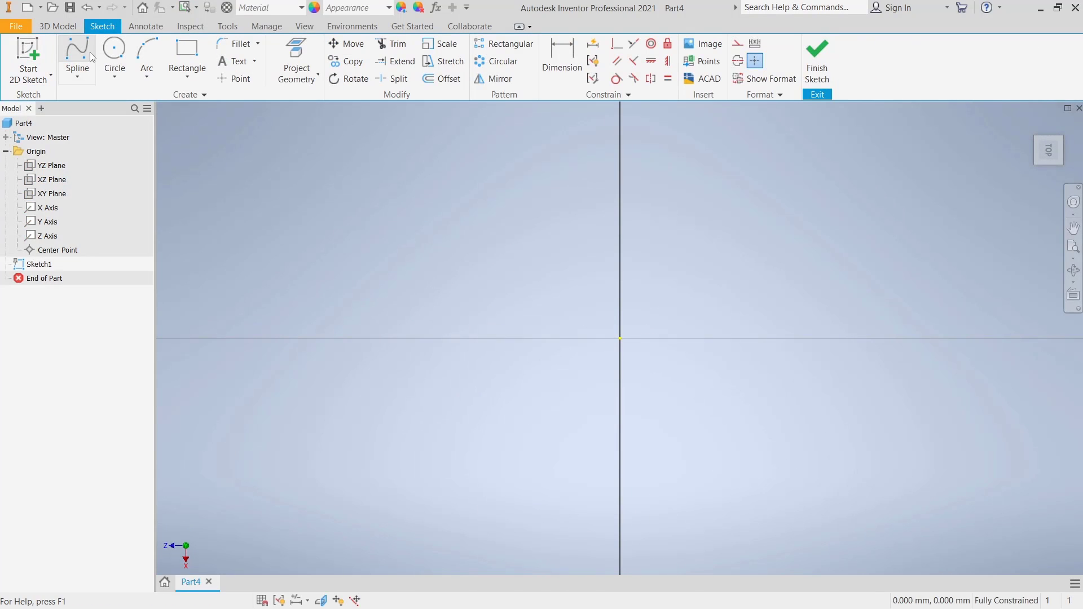
left_click(78, 53)
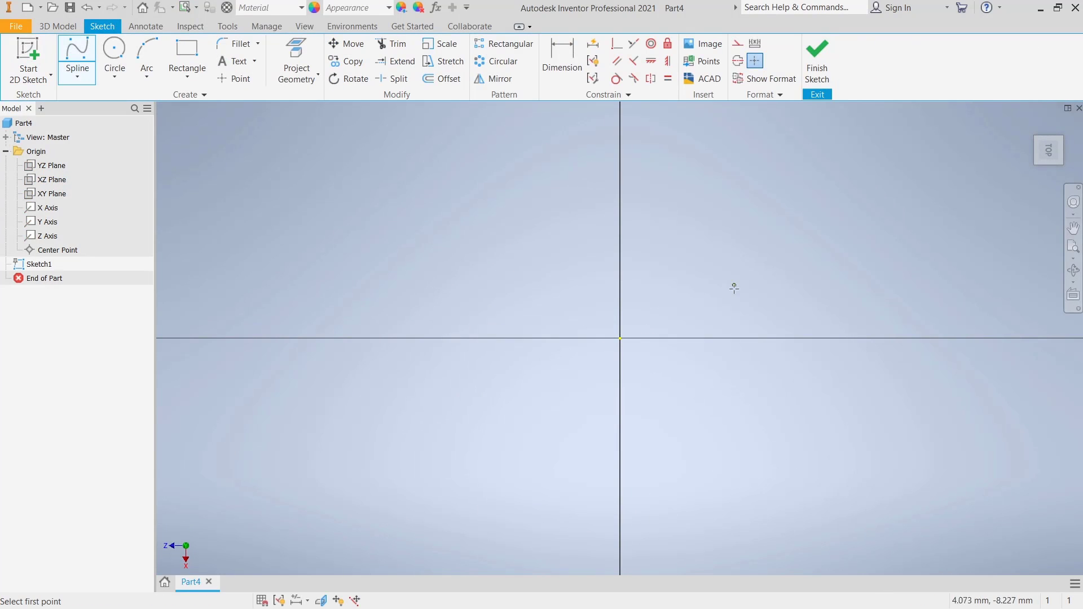
left_click(620, 338)
left_click(707, 269)
left_click(810, 337)
left_click(846, 218)
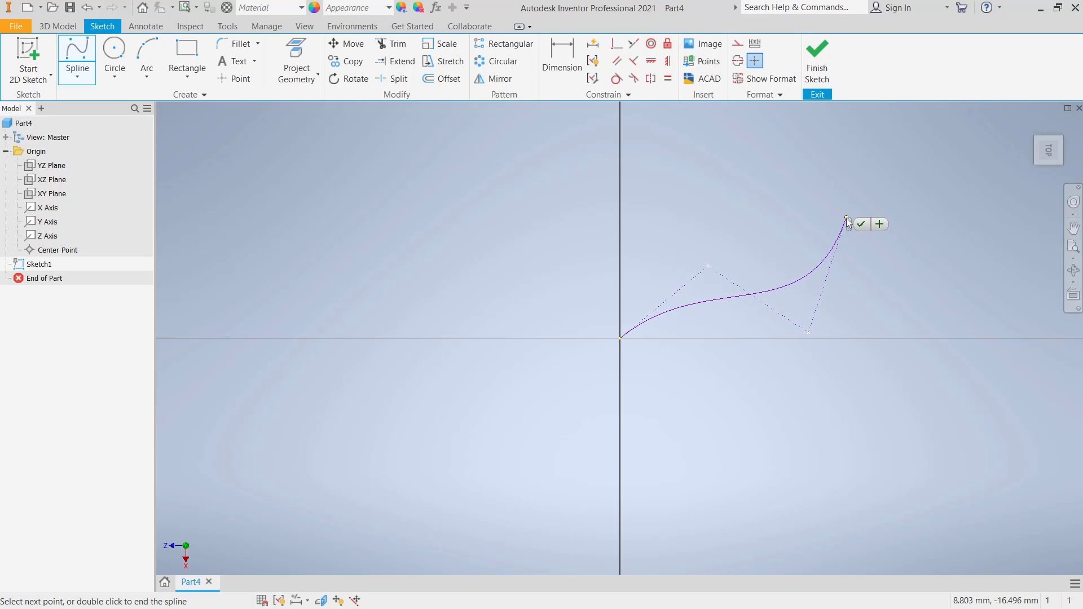
left_click(863, 226)
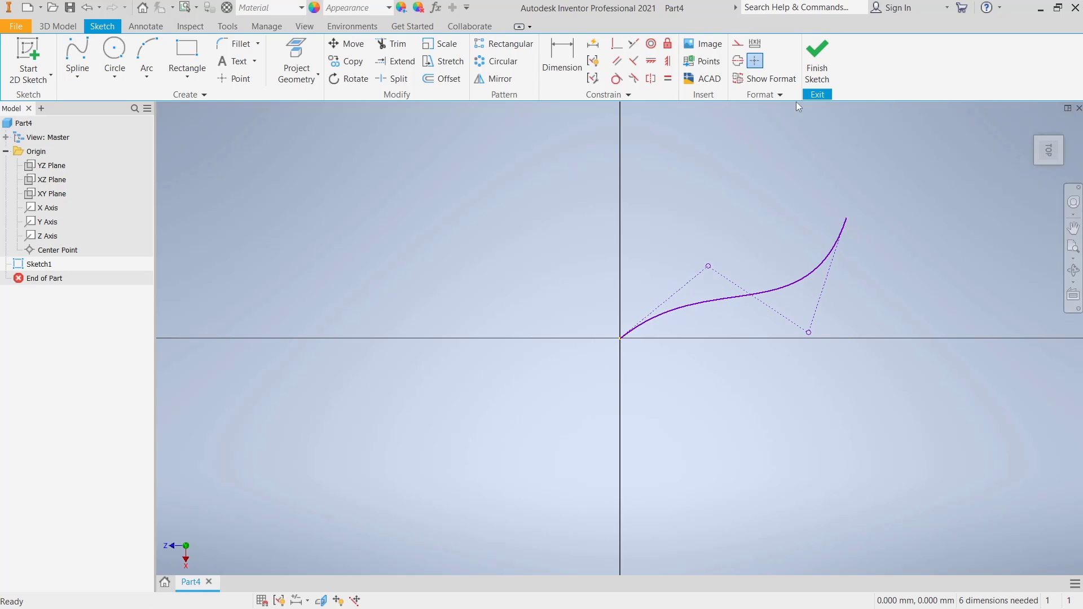
- Finish the sketch and extrude the spline 10 mm into the surface ExtrusionSrf1
left_click(818, 68)
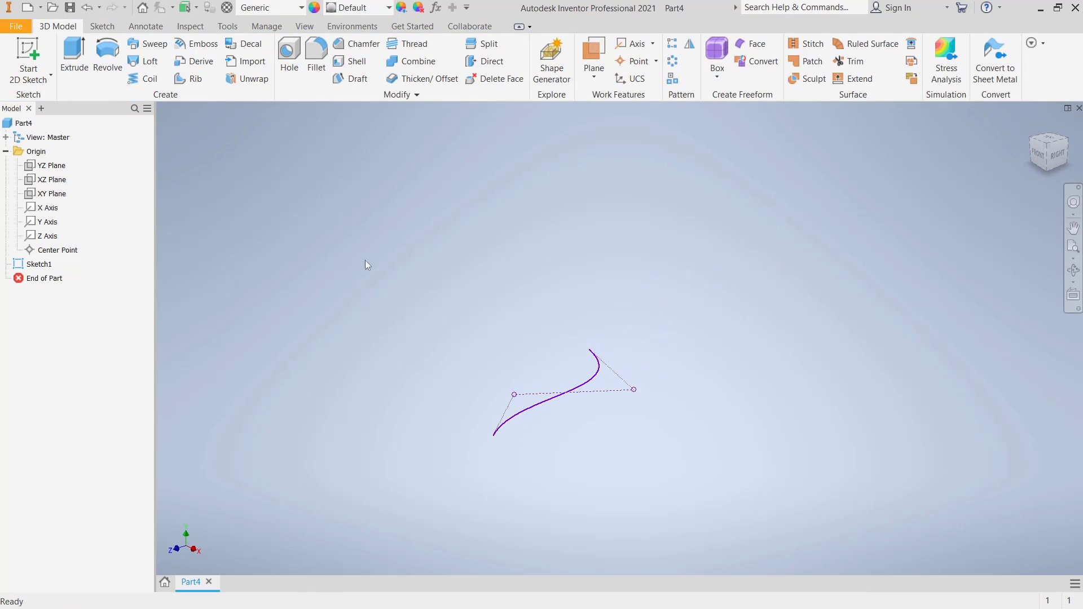
left_click(74, 56)
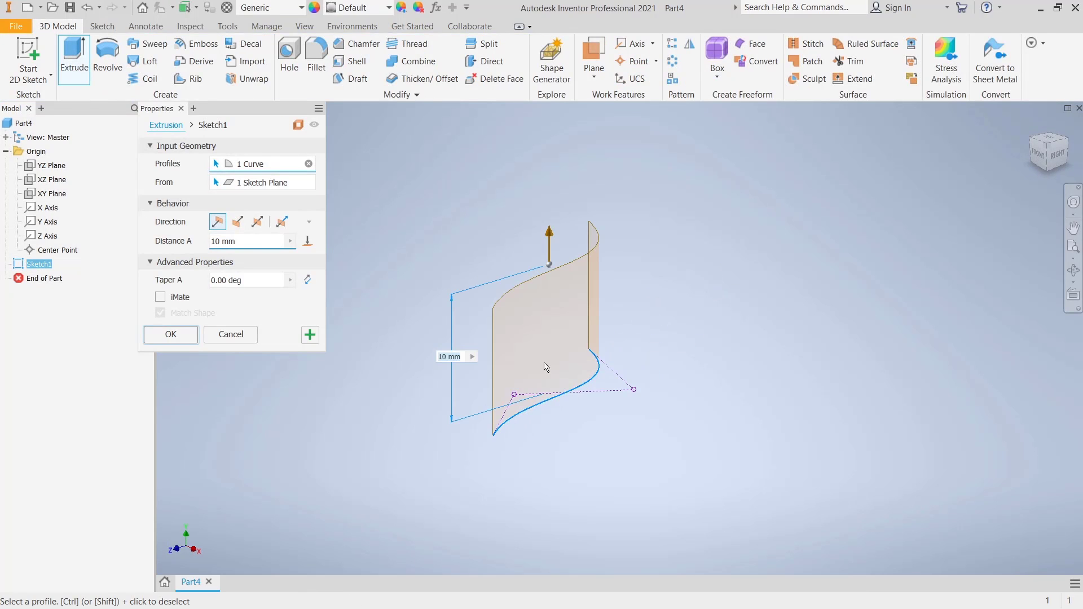
left_click(170, 334)
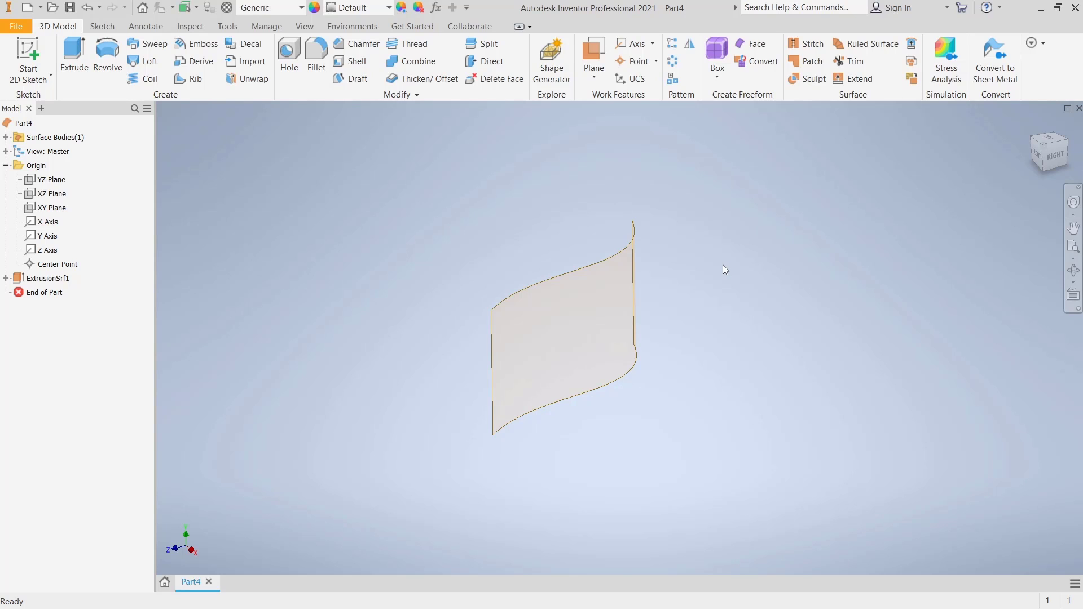
- Create Work Plane1, offset upward from the XZ plane so it cuts the surface
left_click(594, 75)
left_click(637, 133)
left_click(53, 197)
left_click_drag(564, 380, 564, 331)
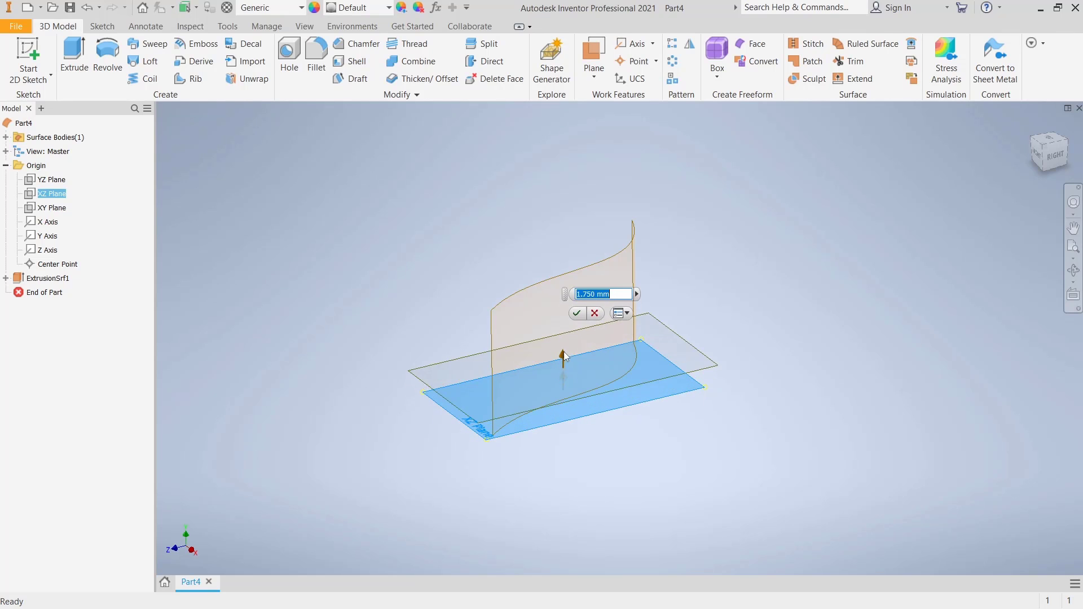
key("Return")
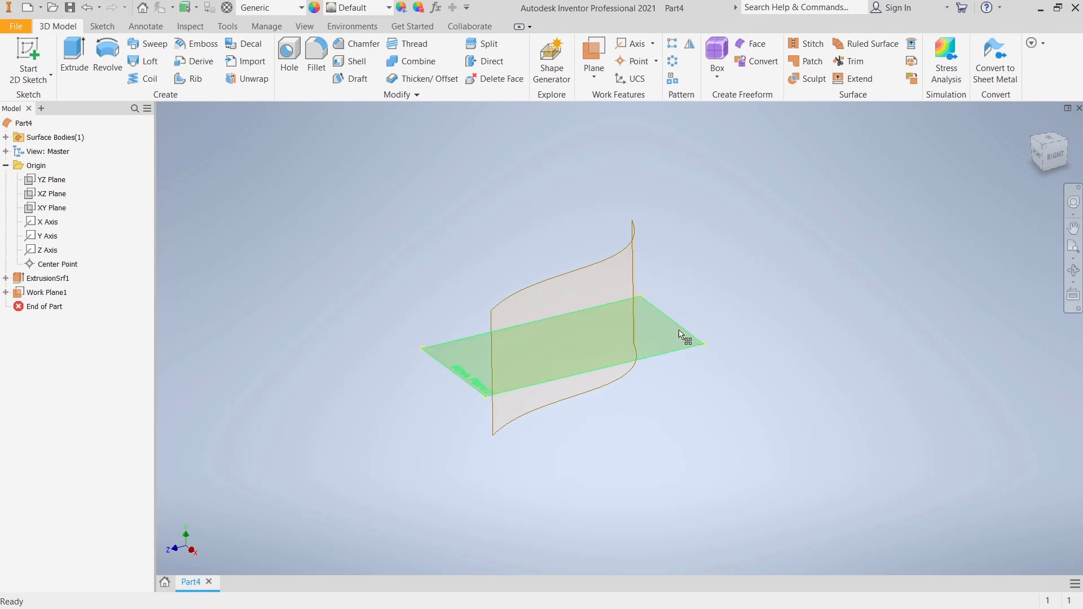
middle_click_drag(687, 340, 681, 346, "shift")
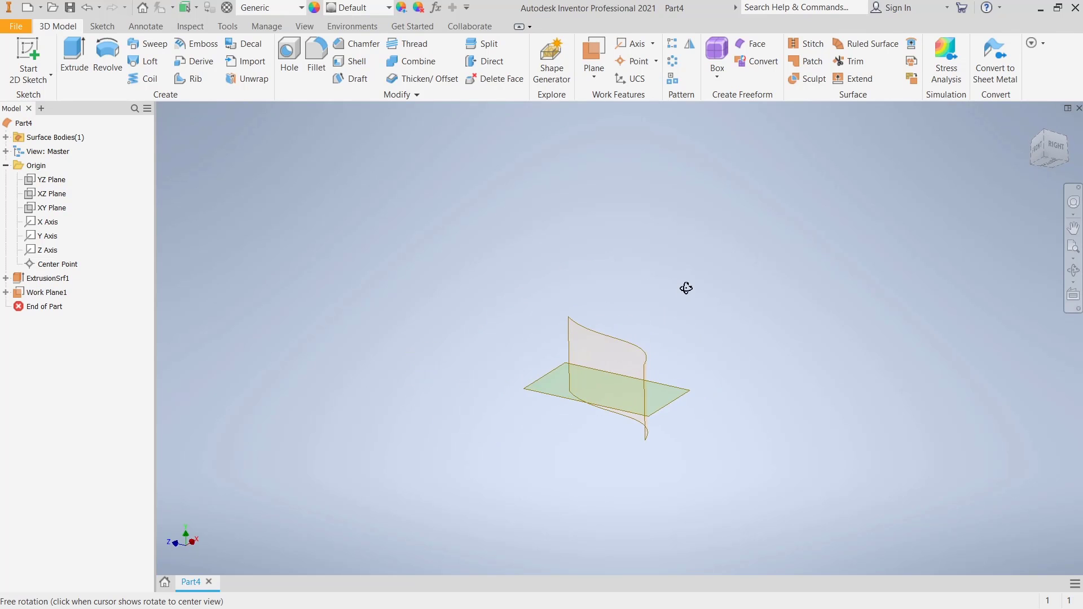
- Split the extruded surface face with Work Plane1 as the tool, creating Split1
left_click(482, 44)
scroll(721, 254, "up", 3)
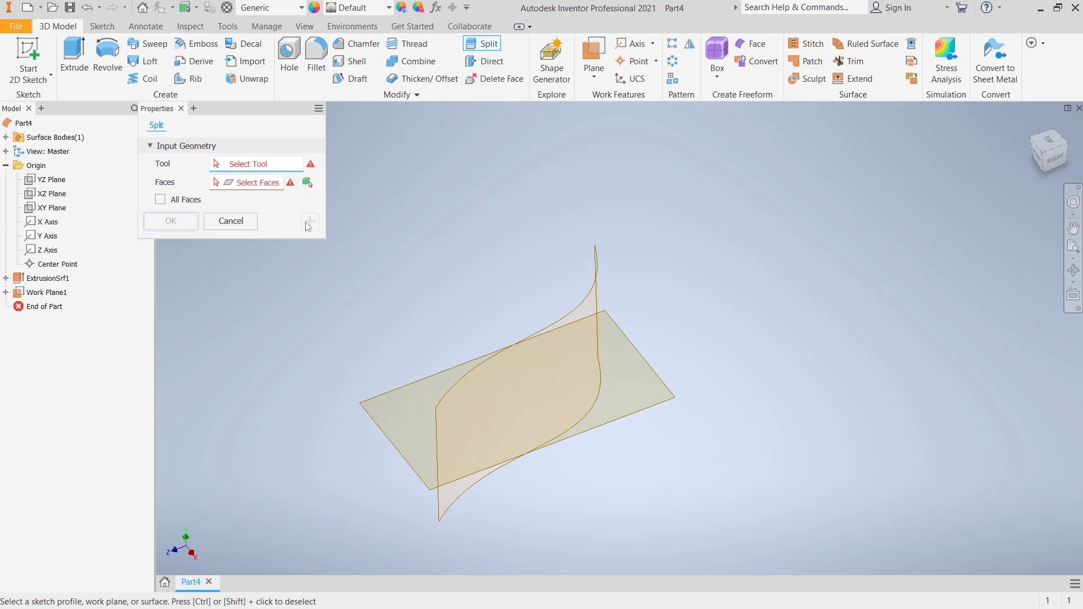
left_click(652, 405)
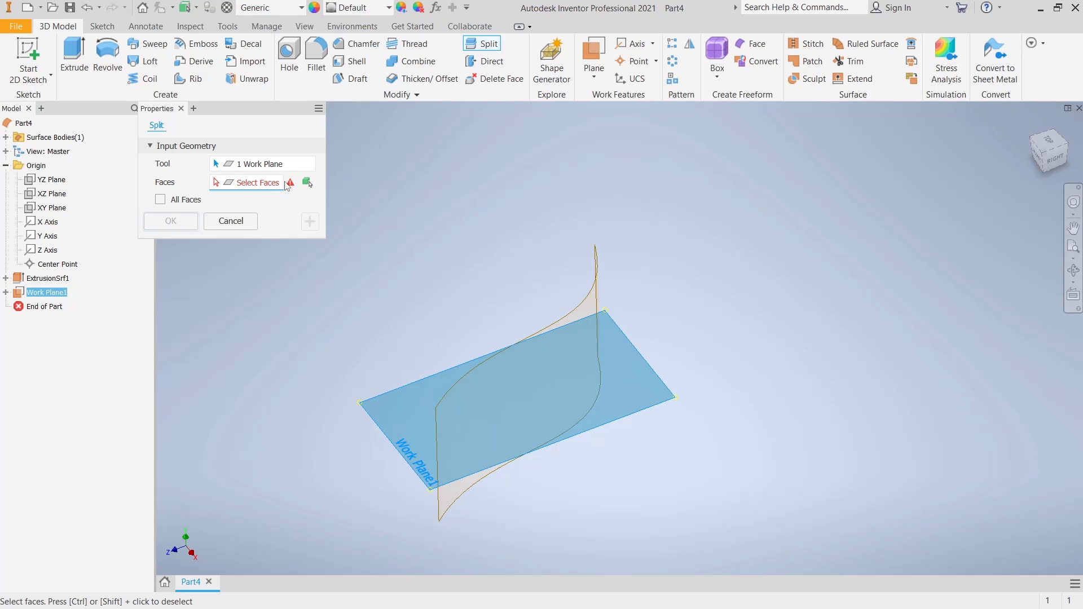
left_click(592, 304)
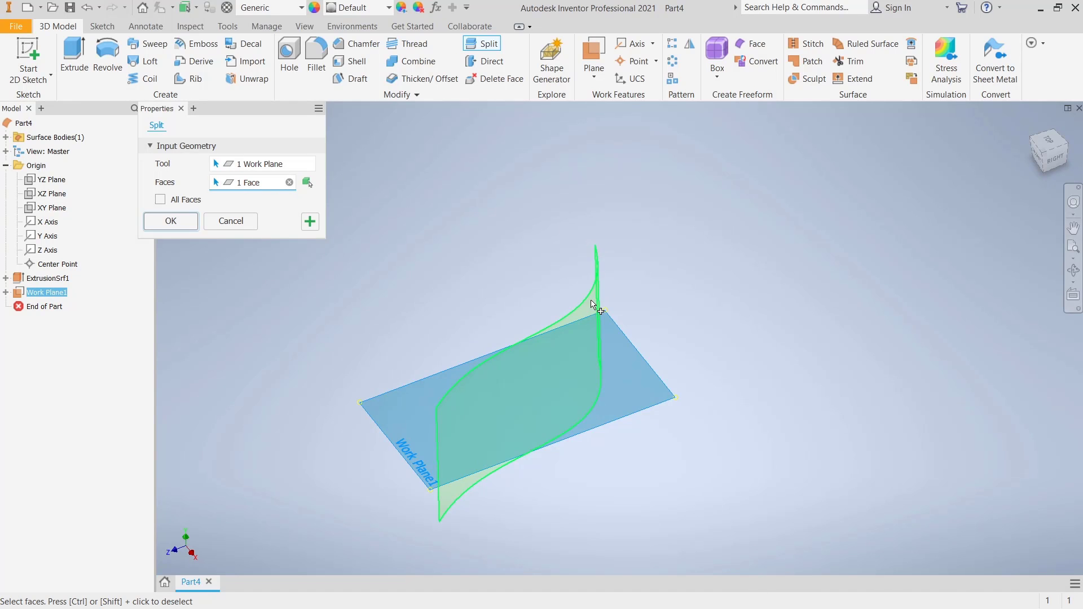
left_click(170, 220)
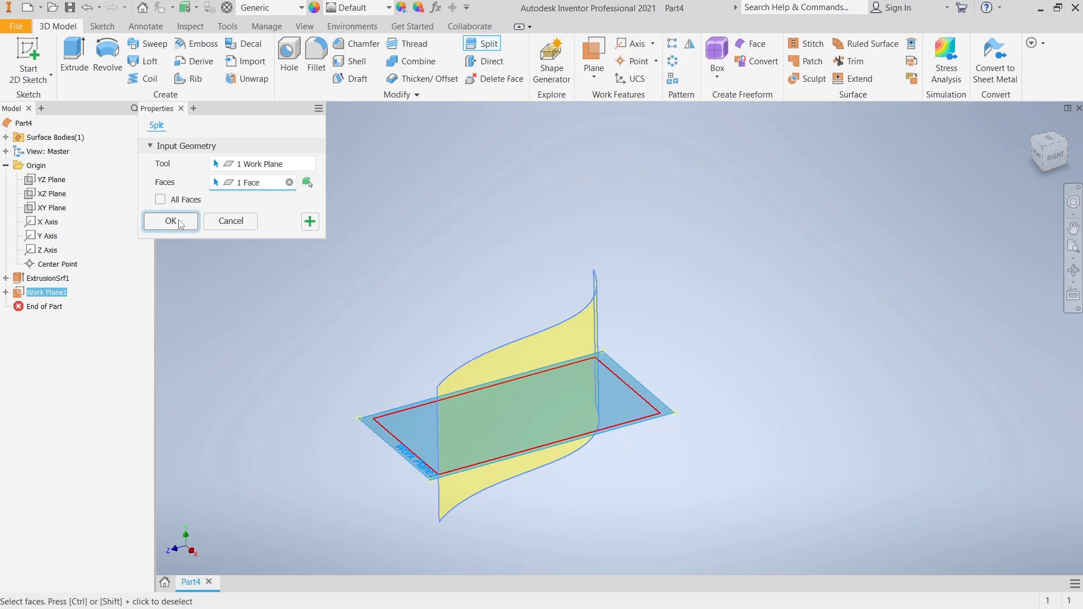
left_click(579, 352)
middle_click_drag(683, 299, 703, 242)
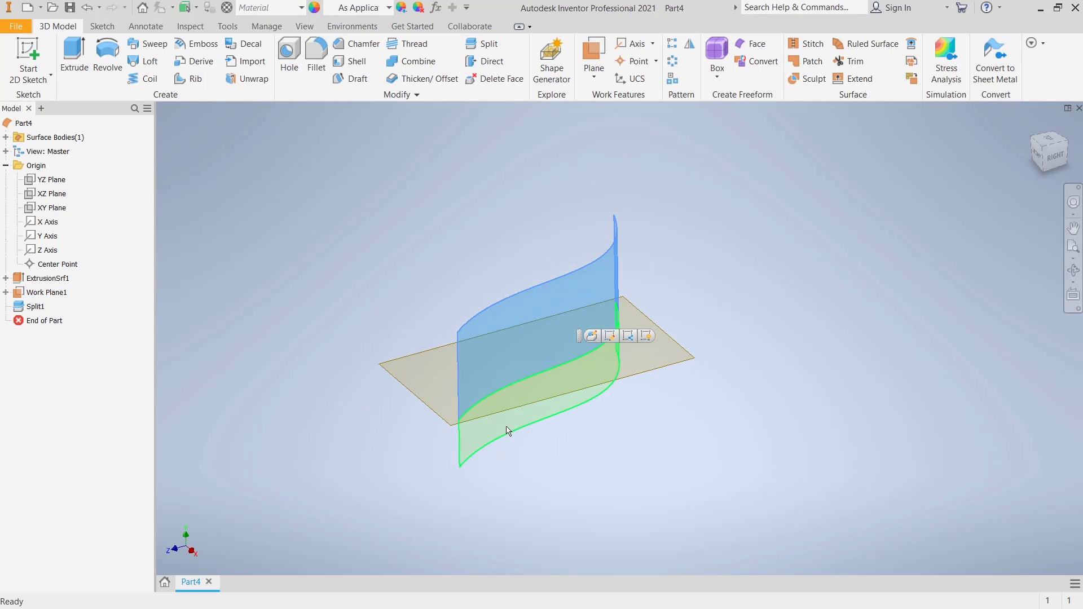
left_click(507, 425)
key("Escape")
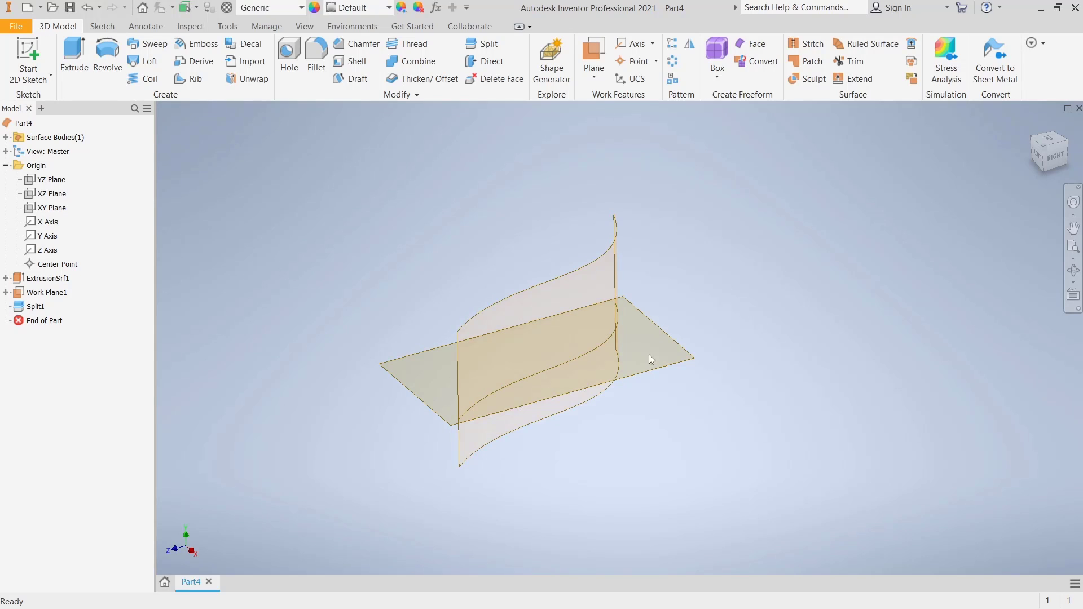
left_click(666, 356)
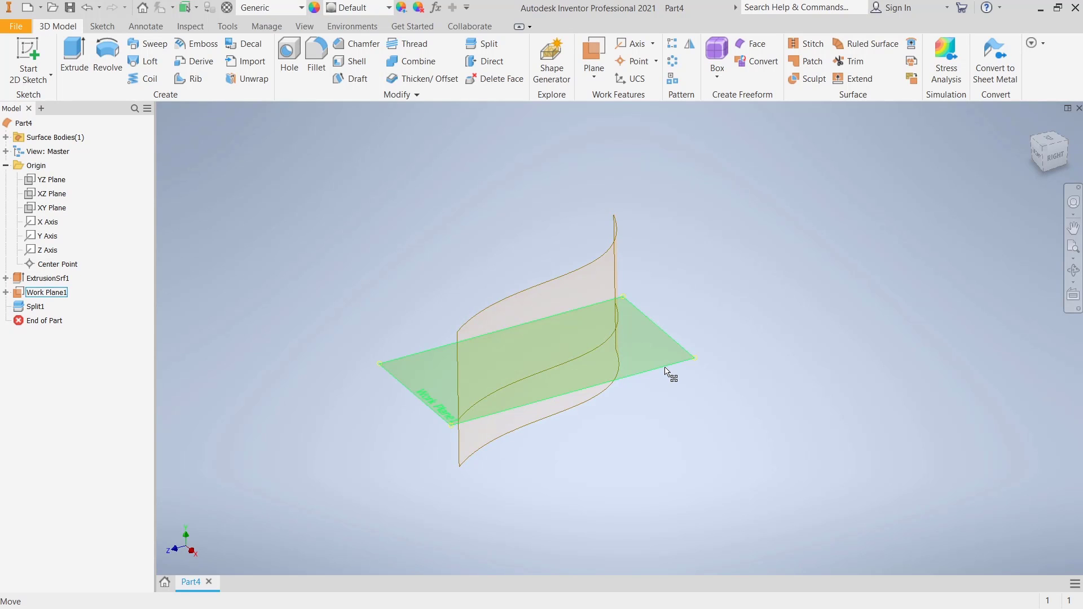
- Turn off Work Plane1's visibility from its browser menu
right_click(49, 298)
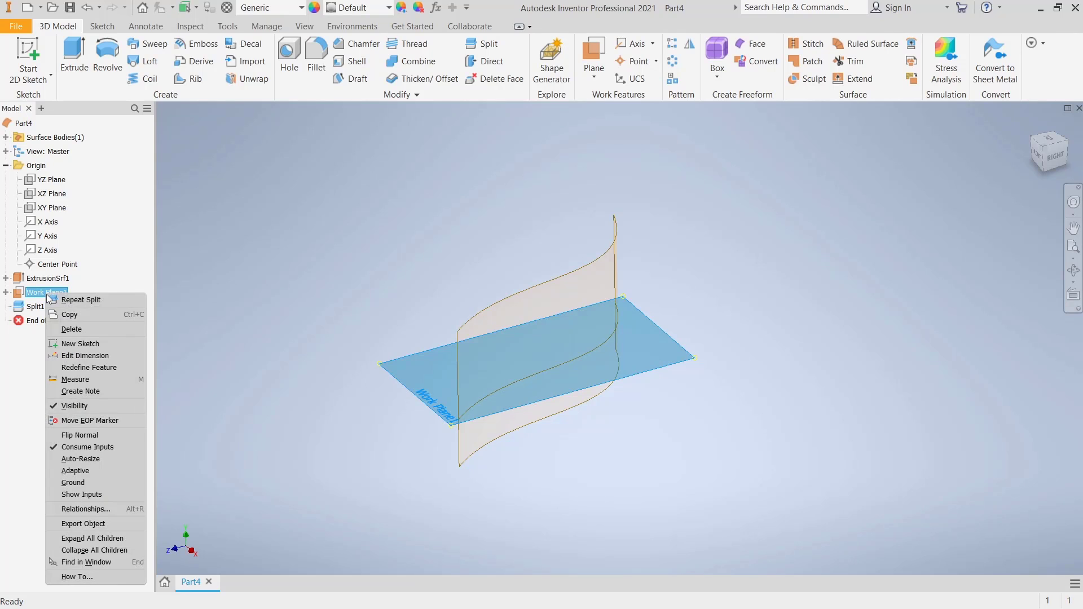
left_click(84, 406)
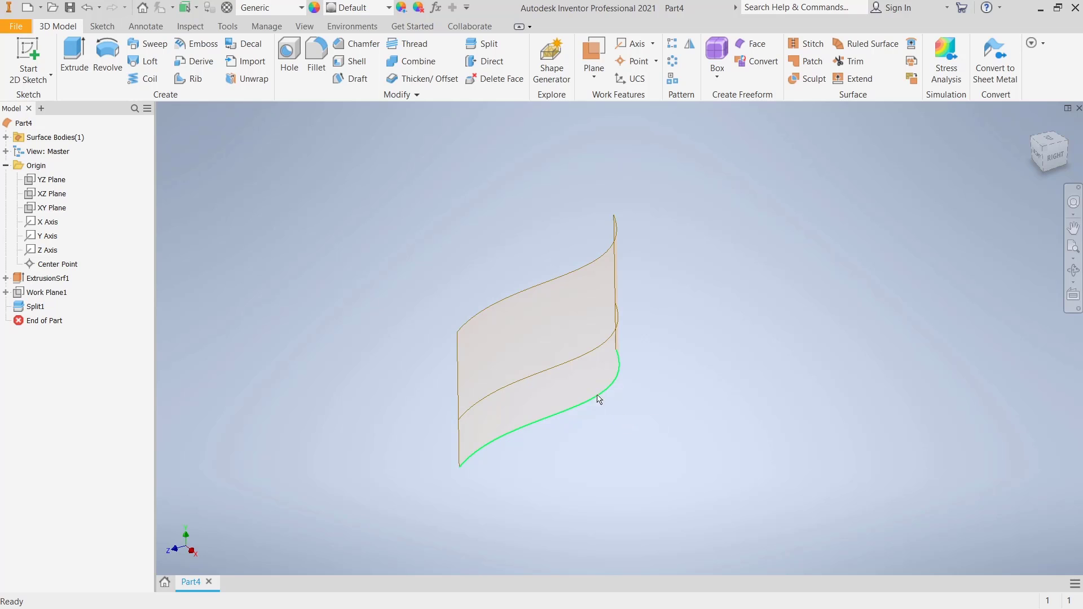